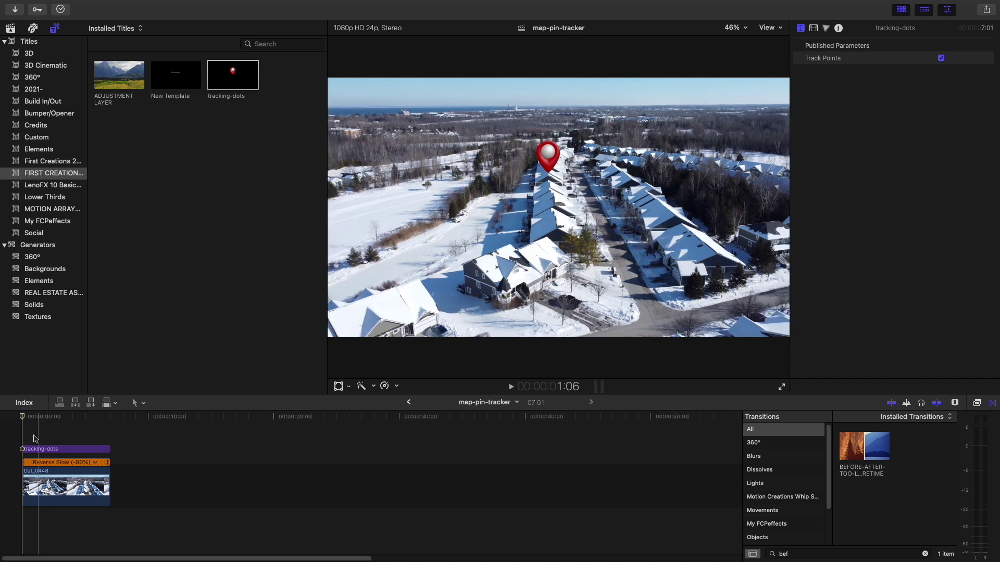
Preview the pin on the timeline, then try copying DJI_0448 and delete the misplaced copy.
{"action": "left_click", "coordinate": [18, 437]}
{"action": "key", "text": "space"}
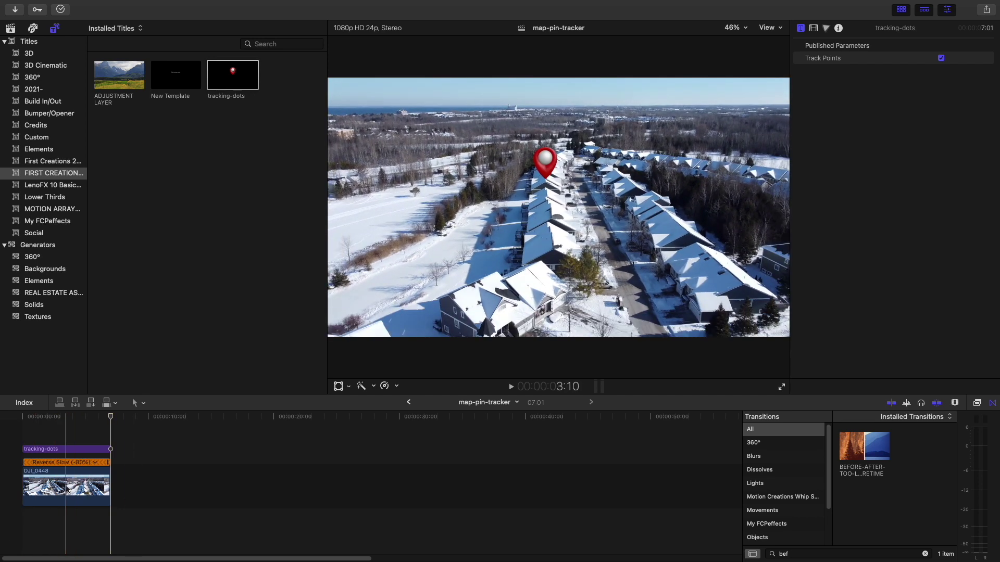
{"action": "left_click", "coordinate": [68, 484]}
{"action": "left_click_drag", "start_coordinate": [177, 490], "coordinate": [131, 487]}
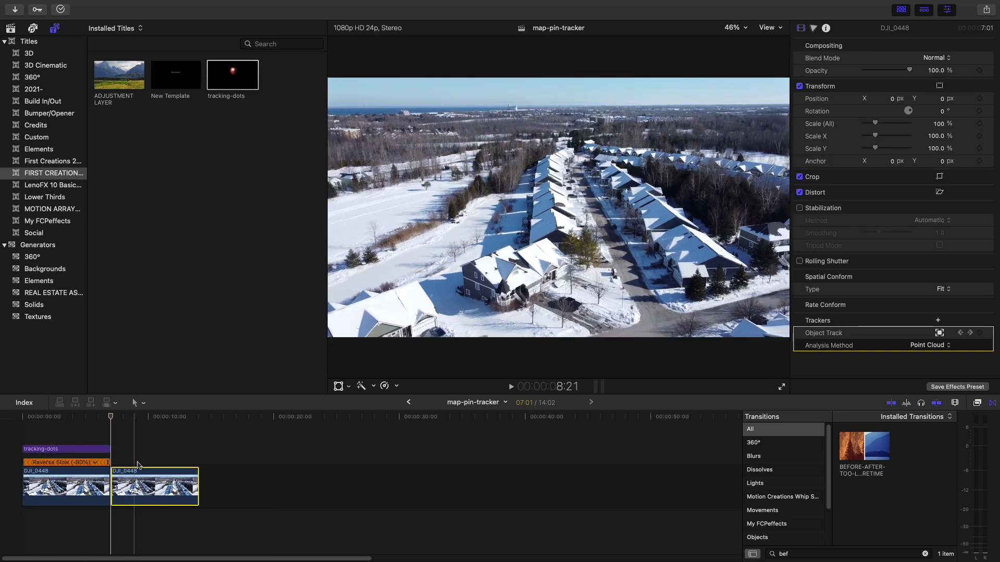
{"action": "key", "text": "Delete"}
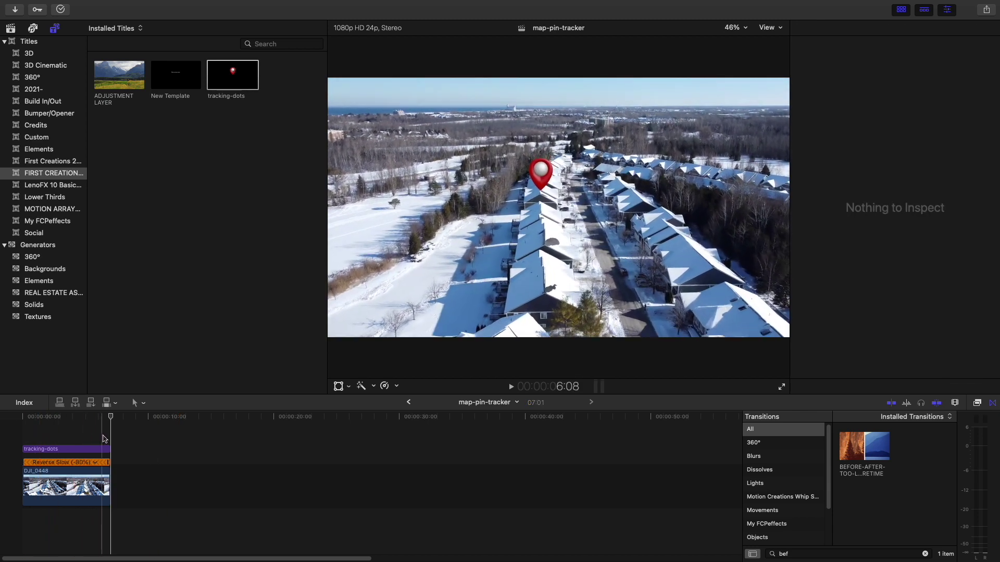
Place a DJI_0448 copy right after the first clip and delete its existing object tracker.
{"action": "left_click_drag", "start_coordinate": [65, 484], "coordinate": [150, 478]}
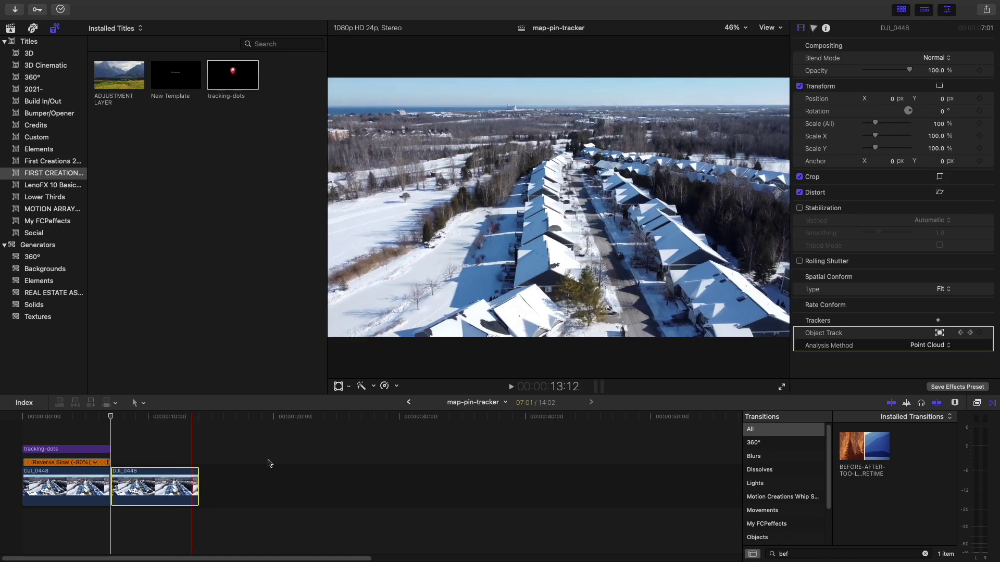
{"action": "left_click", "coordinate": [988, 332]}
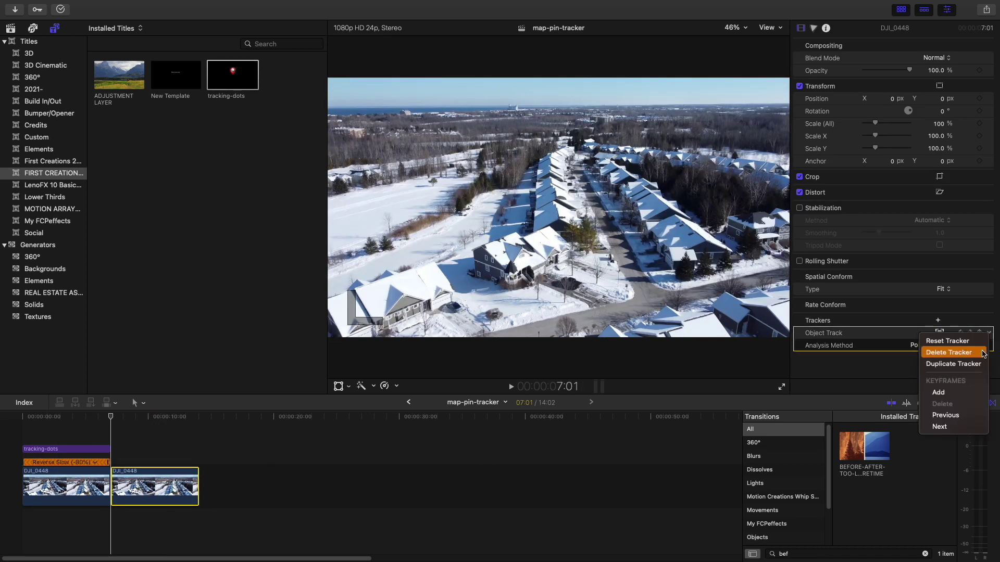
{"action": "left_click", "coordinate": [953, 350]}
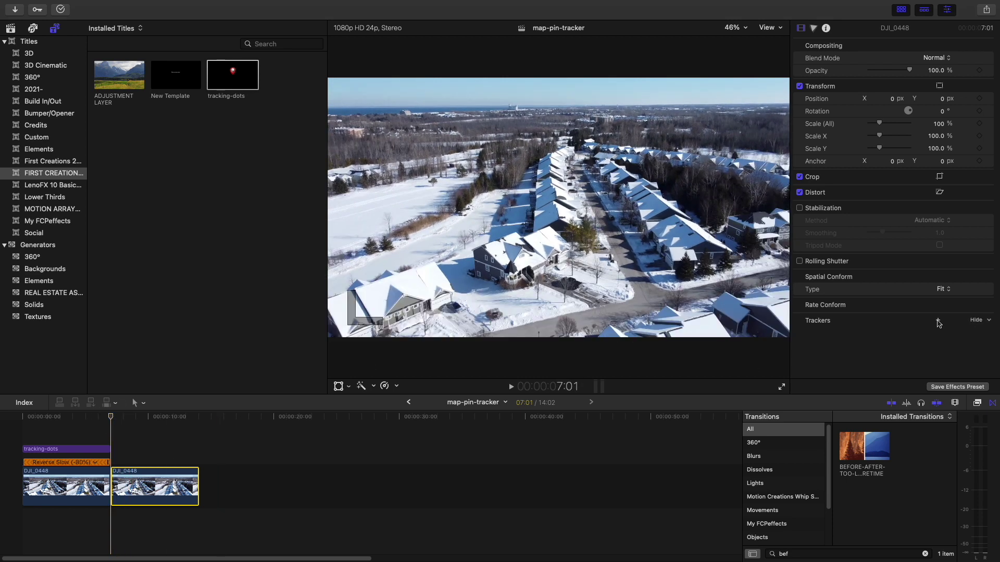
Add a new object tracker to the second DJI_0448 clip and shrink its box onto a distant house.
{"action": "left_click", "coordinate": [938, 321]}
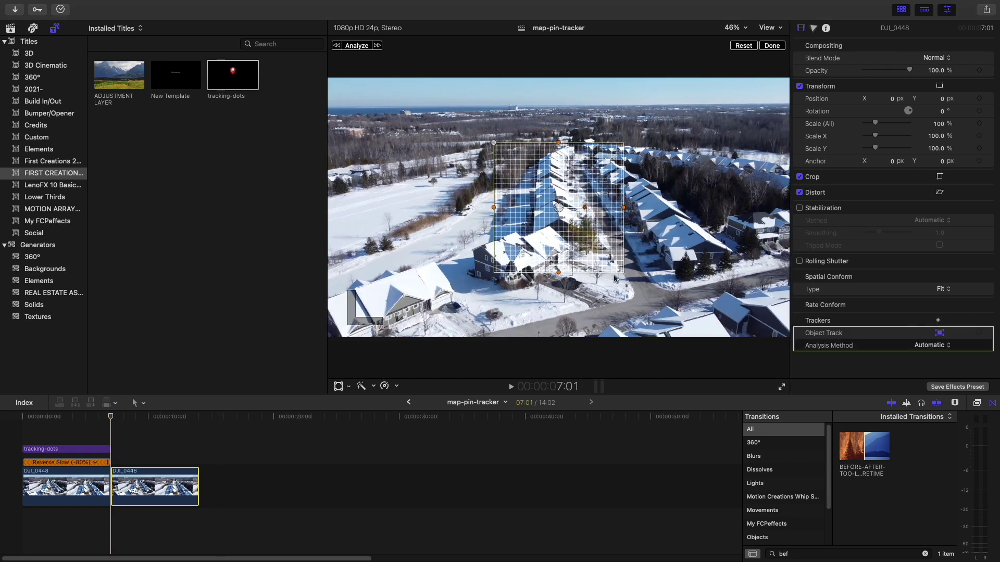
{"action": "left_click_drag", "start_coordinate": [558, 273], "coordinate": [558, 214]}
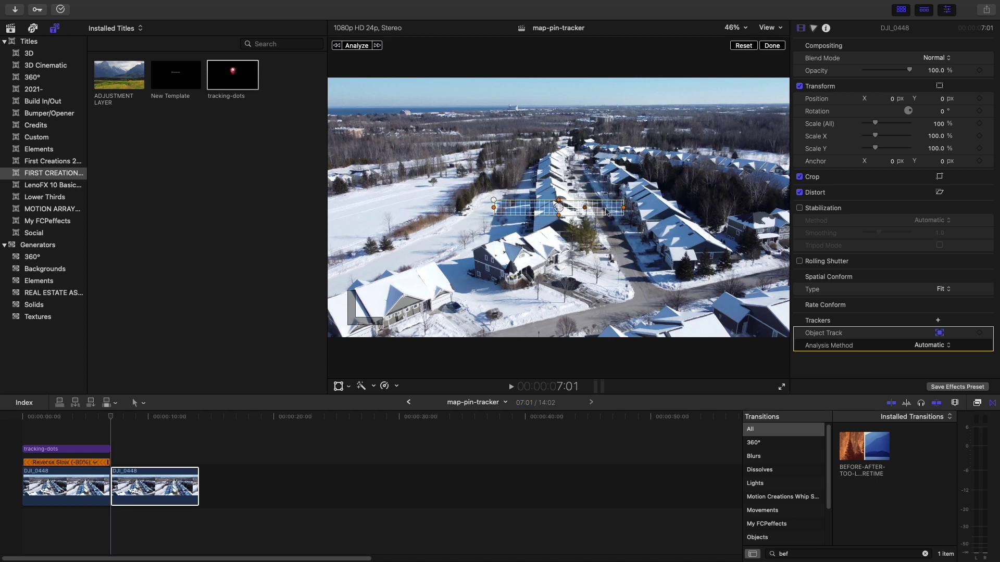
{"action": "left_click_drag", "start_coordinate": [625, 212], "coordinate": [554, 173]}
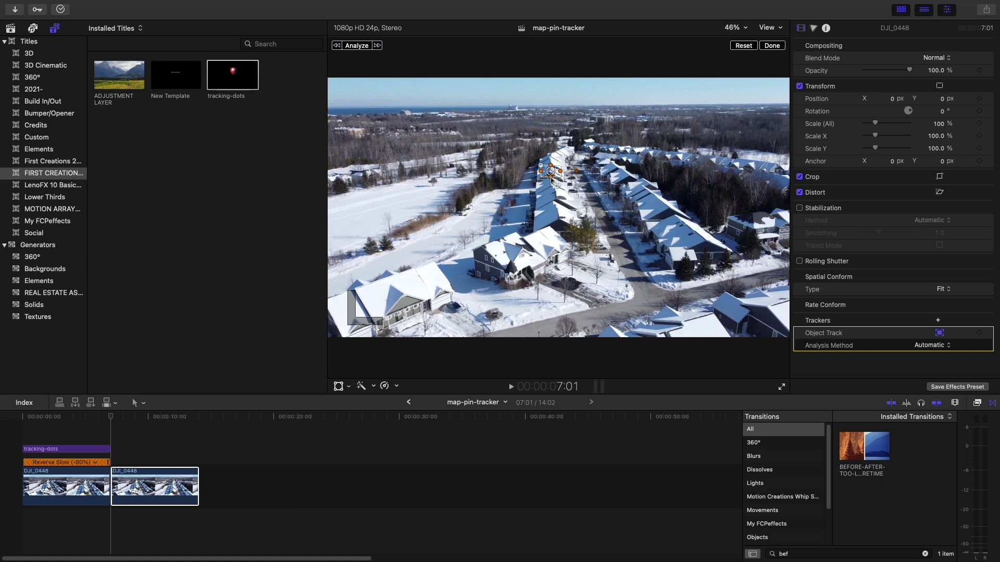
{"action": "left_click_drag", "start_coordinate": [552, 179], "coordinate": [561, 175]}
{"action": "left_click", "coordinate": [114, 487]}
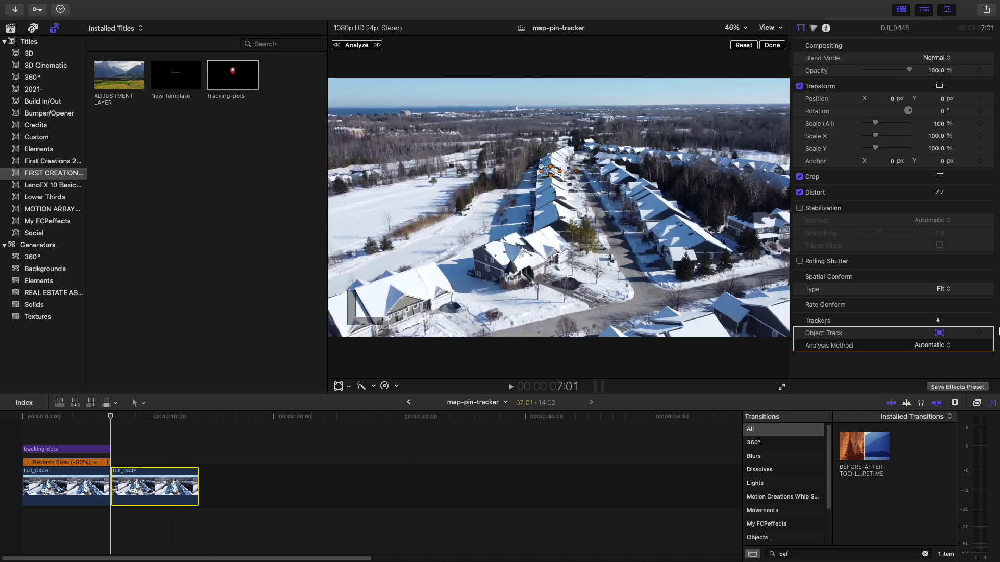
Switch the tracker's analysis method to Point Cloud and analyze the house's movement.
{"action": "left_click", "coordinate": [948, 347]}
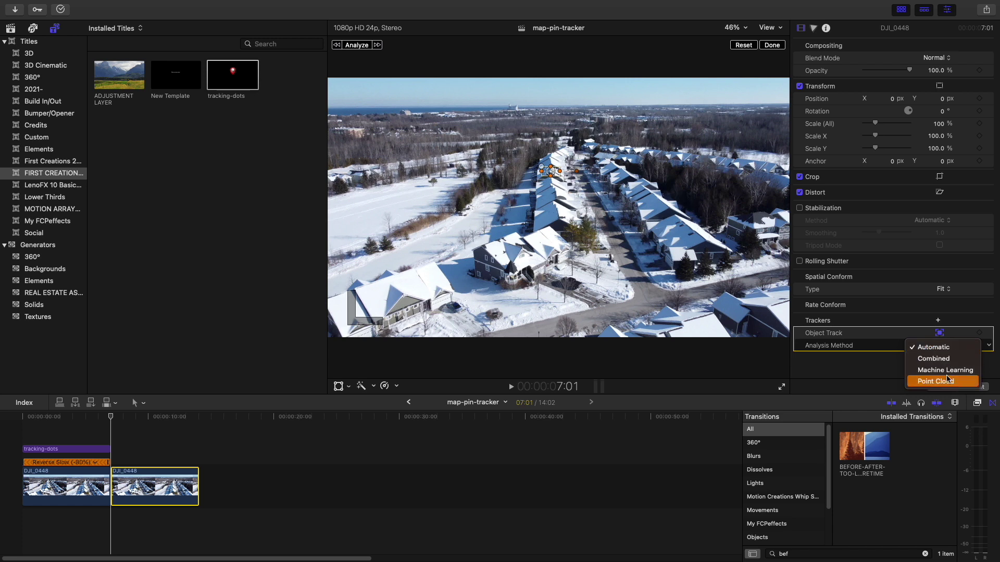
{"action": "left_click", "coordinate": [943, 382]}
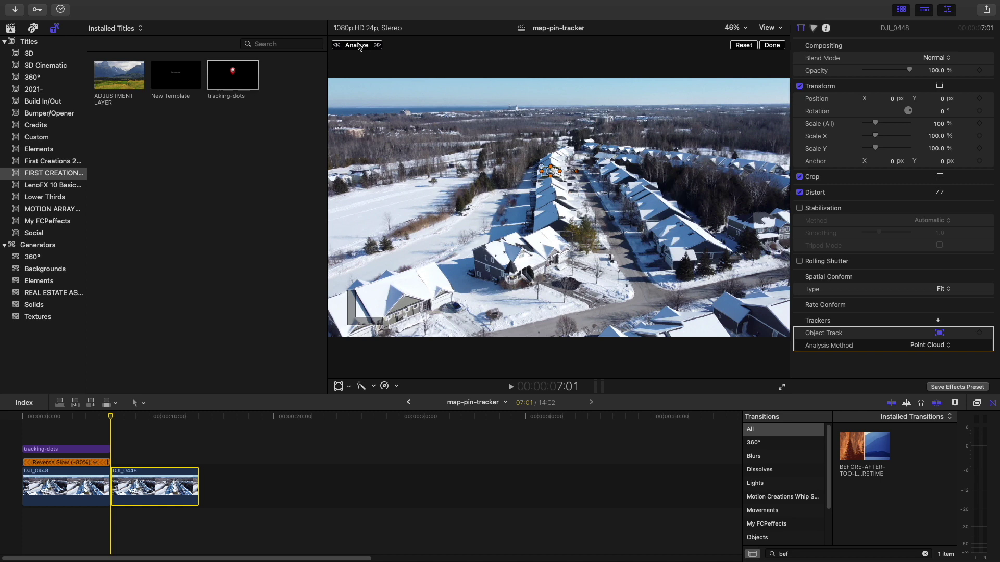
{"action": "left_click", "coordinate": [356, 45]}
Drop the tracking-dots title above the second clip, trim it to the clip's end, and select it.
{"action": "left_click_drag", "start_coordinate": [233, 81], "coordinate": [114, 449]}
{"action": "left_click_drag", "start_coordinate": [236, 453], "coordinate": [198, 457]}
{"action": "left_click", "coordinate": [146, 444]}
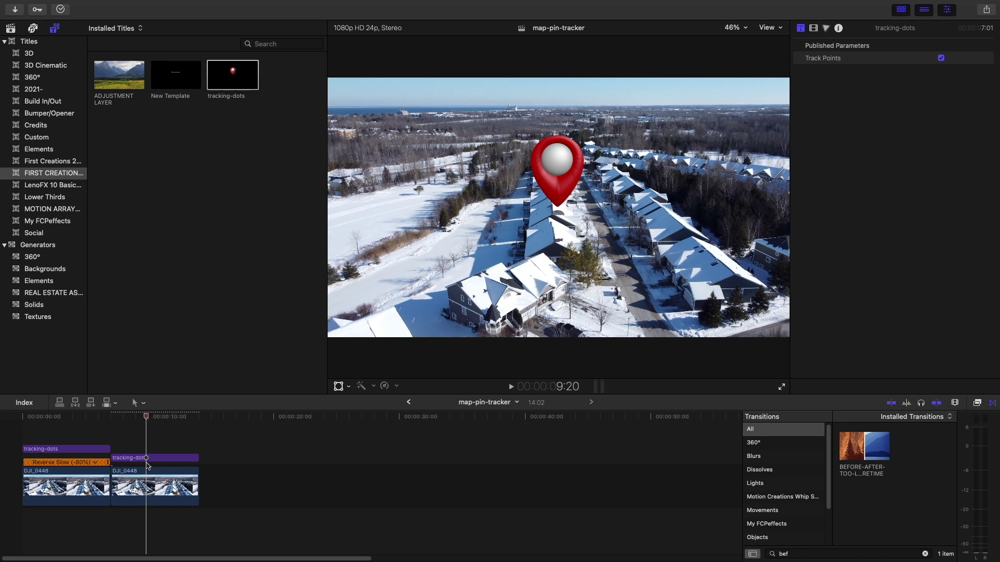
{"action": "left_click", "coordinate": [157, 458]}
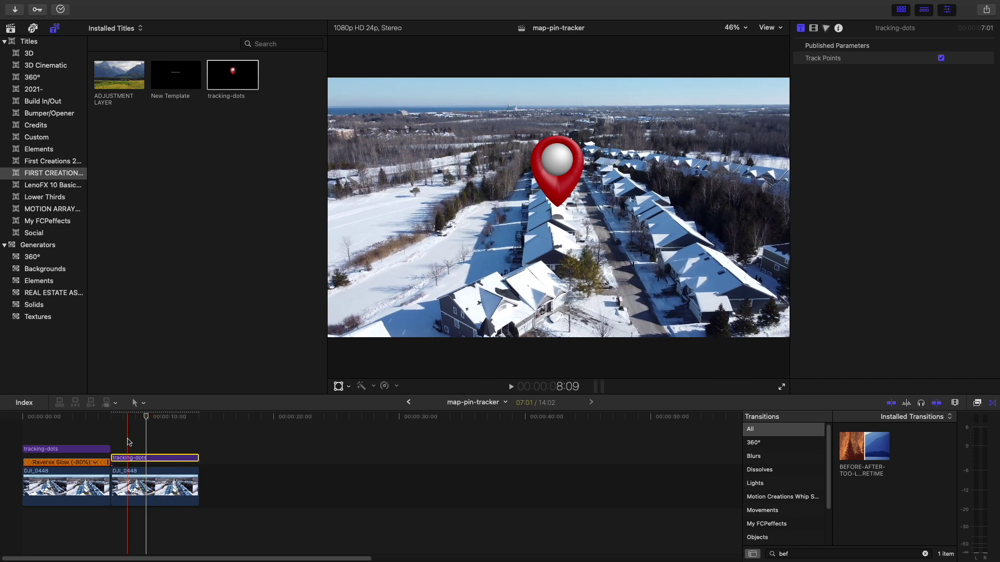
{"action": "left_click", "coordinate": [109, 423]}
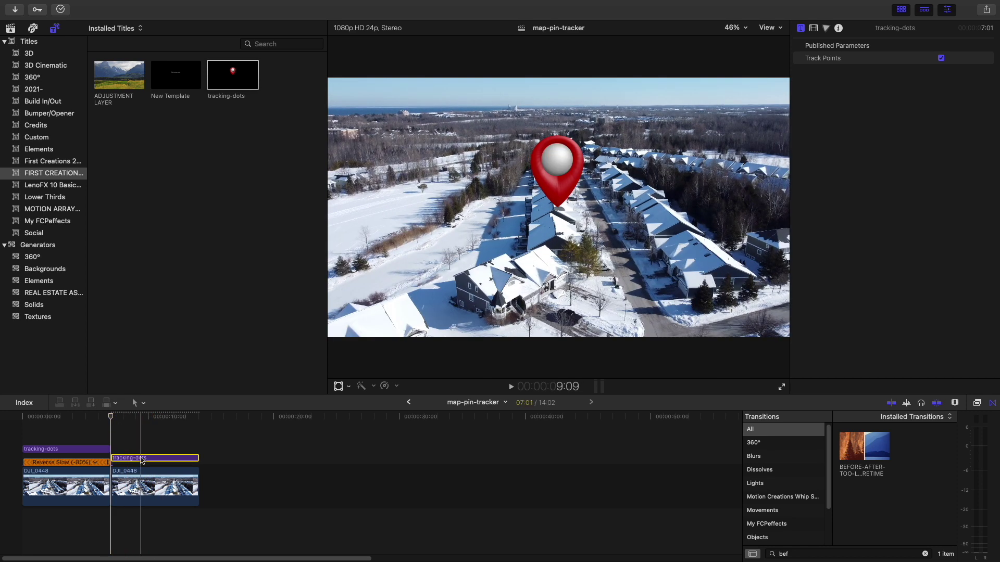
Enable Transform controls and set the title's tracker source to the house's Object Track.
{"action": "left_click", "coordinate": [338, 387]}
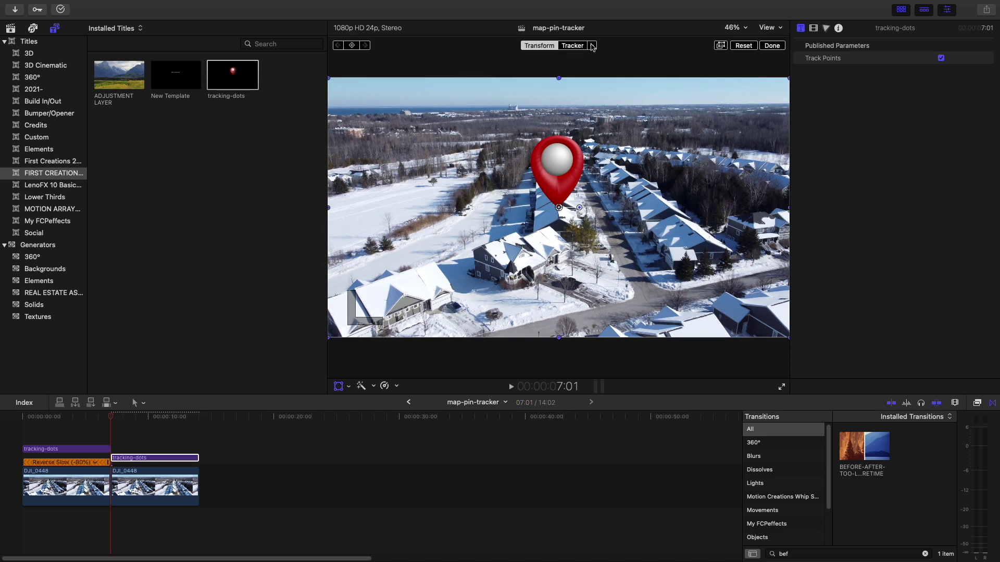
{"action": "left_click", "coordinate": [592, 46]}
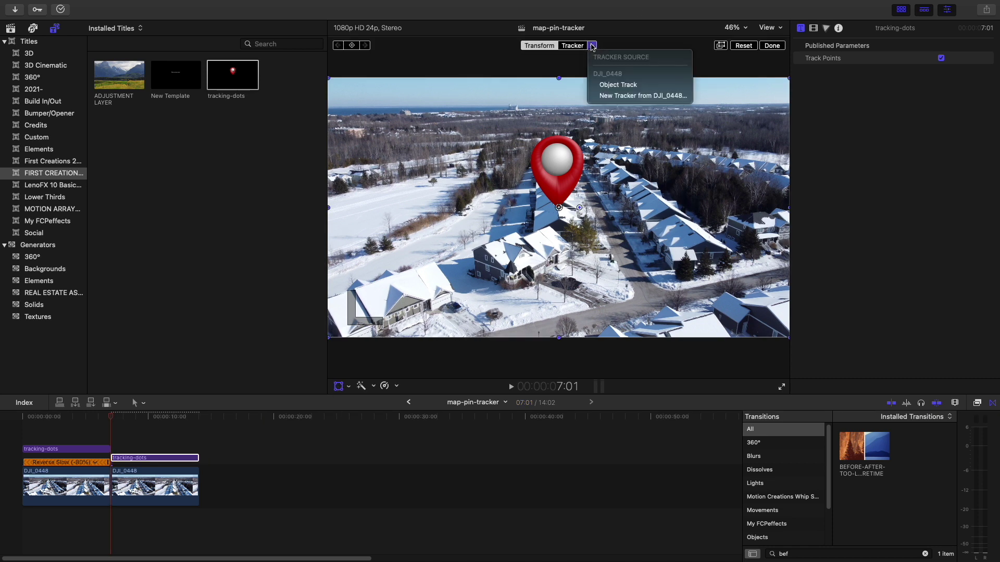
{"action": "left_click", "coordinate": [634, 88]}
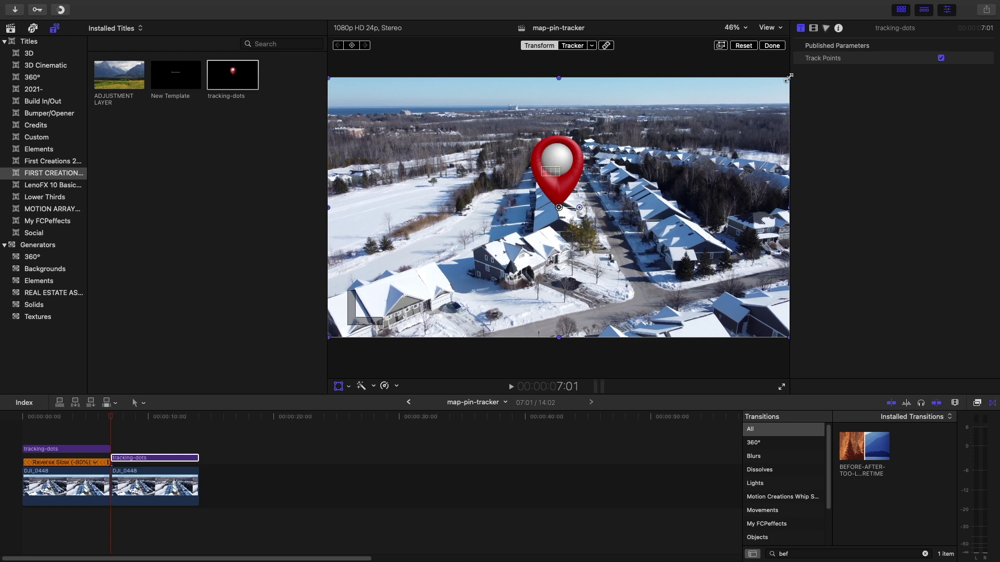
Scale the map pin to 59%, move it onto the farther house, and analyze its tracking.
{"action": "left_click_drag", "start_coordinate": [781, 78], "coordinate": [648, 156]}
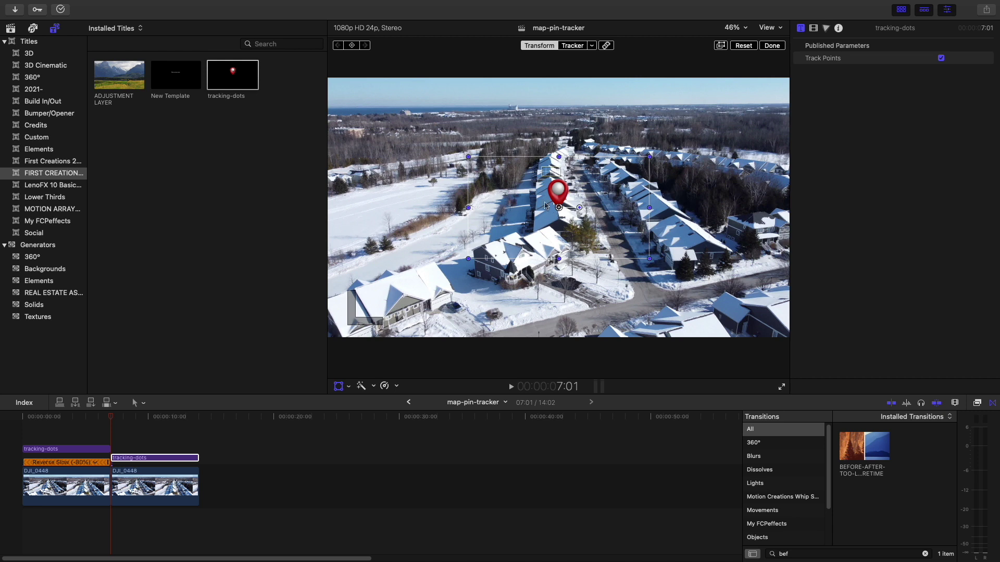
{"action": "left_click_drag", "start_coordinate": [562, 212], "coordinate": [552, 172]}
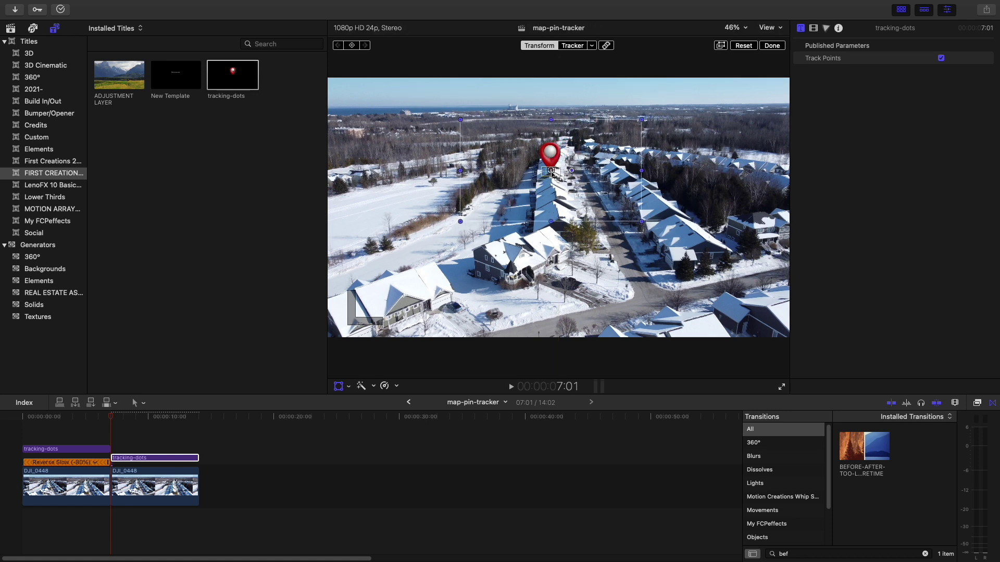
{"action": "left_click", "coordinate": [591, 46]}
{"action": "left_click", "coordinate": [614, 82]}
{"action": "left_click", "coordinate": [111, 420]}
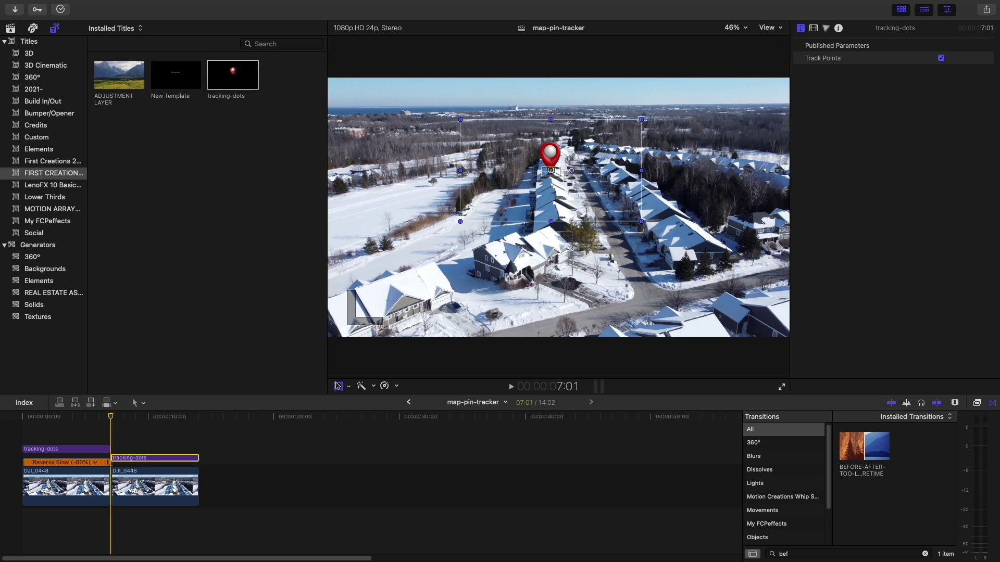
Hide the Transform overlay and play the clip to check that the pin follows the house.
{"action": "left_click", "coordinate": [338, 386]}
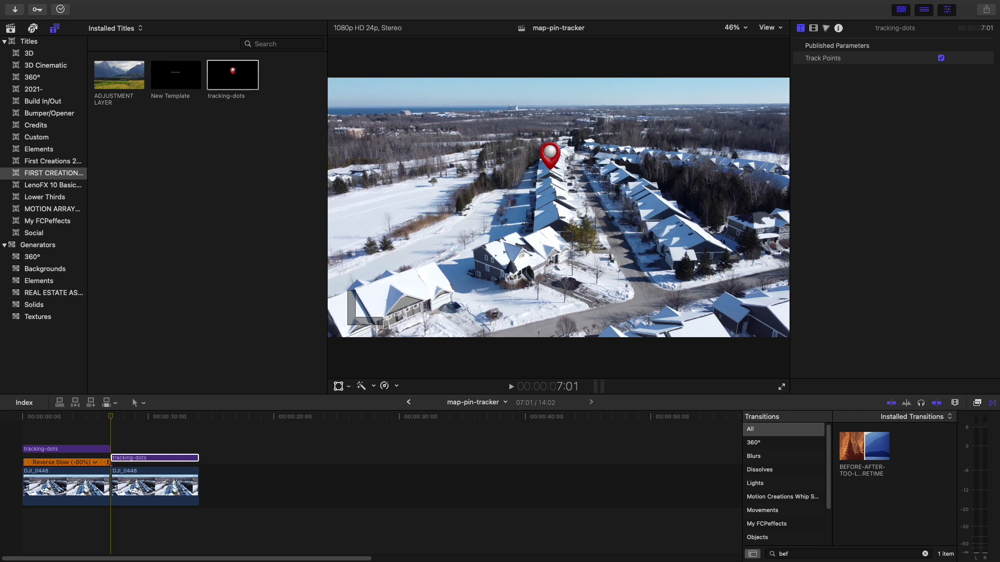
{"action": "left_click", "coordinate": [511, 387]}
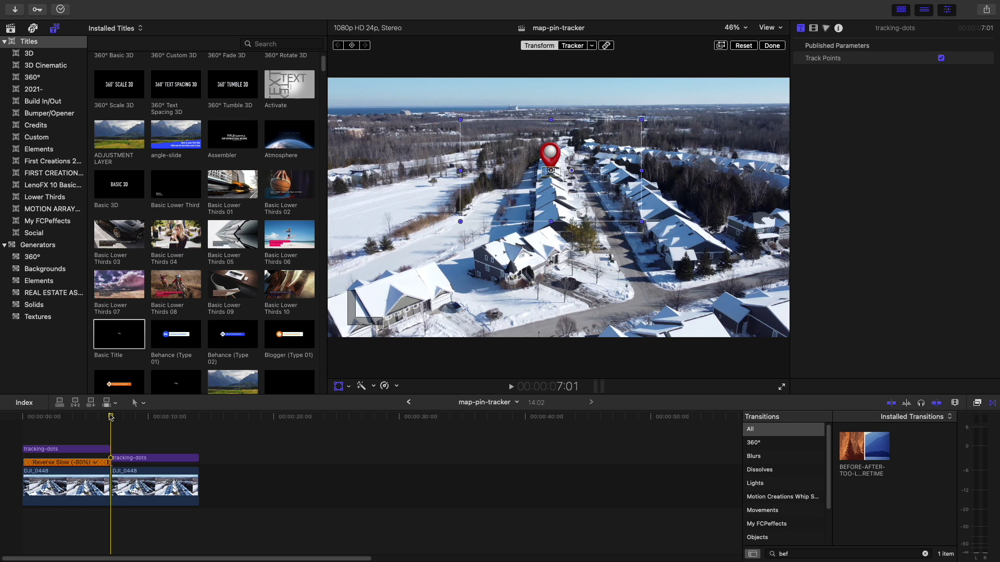
Keyframe the pin's scale at the title's start at 7:01, then enlarge it on the last frame at 14:01.
{"action": "mouse_move", "coordinate": [110, 420]}
{"action": "left_mouse_down"}
{"action": "mouse_move", "coordinate": [212, 417]}
{"action": "mouse_move", "coordinate": [111, 419]}
{"action": "left_mouse_up"}
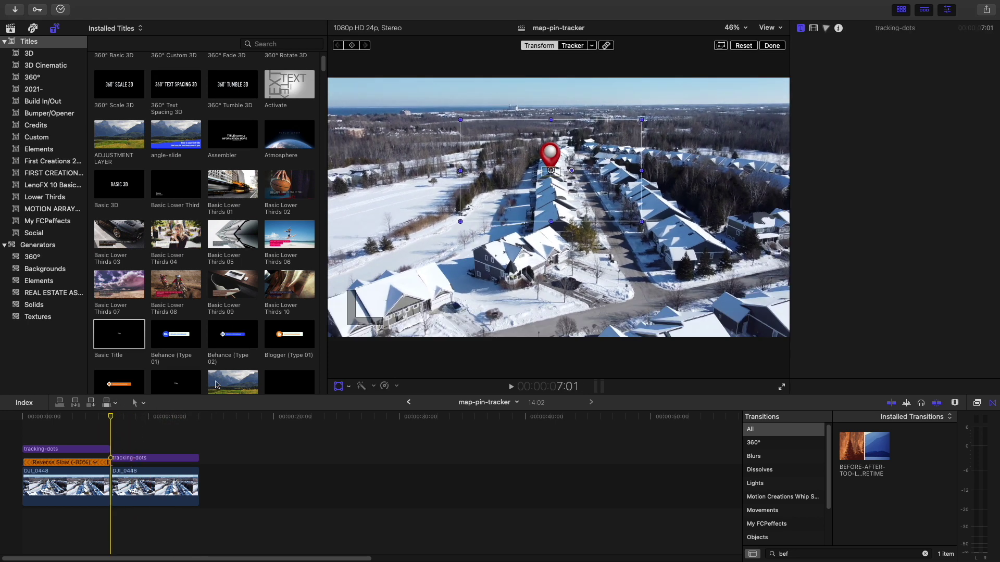
{"action": "left_click", "coordinate": [129, 457]}
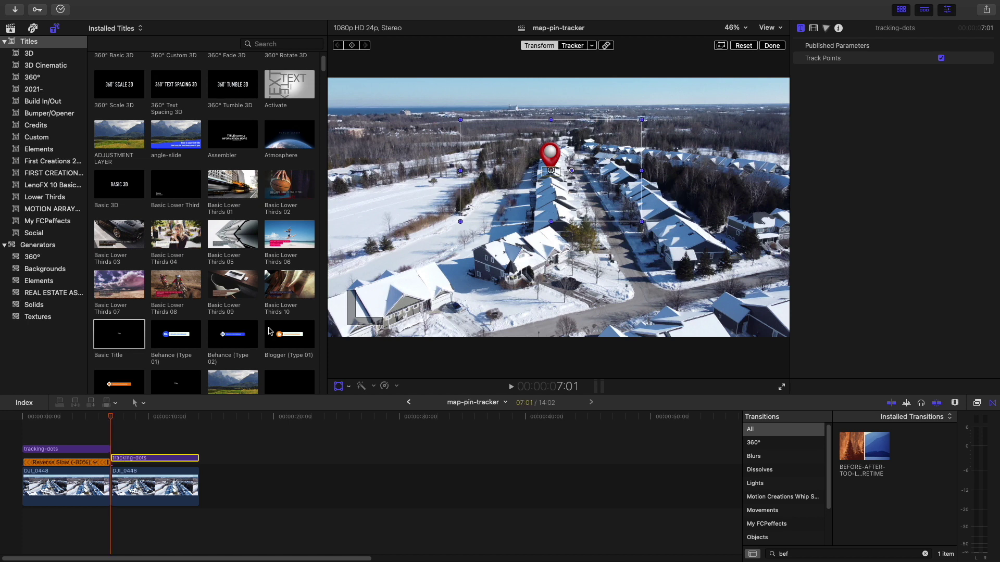
{"action": "left_click", "coordinate": [352, 44]}
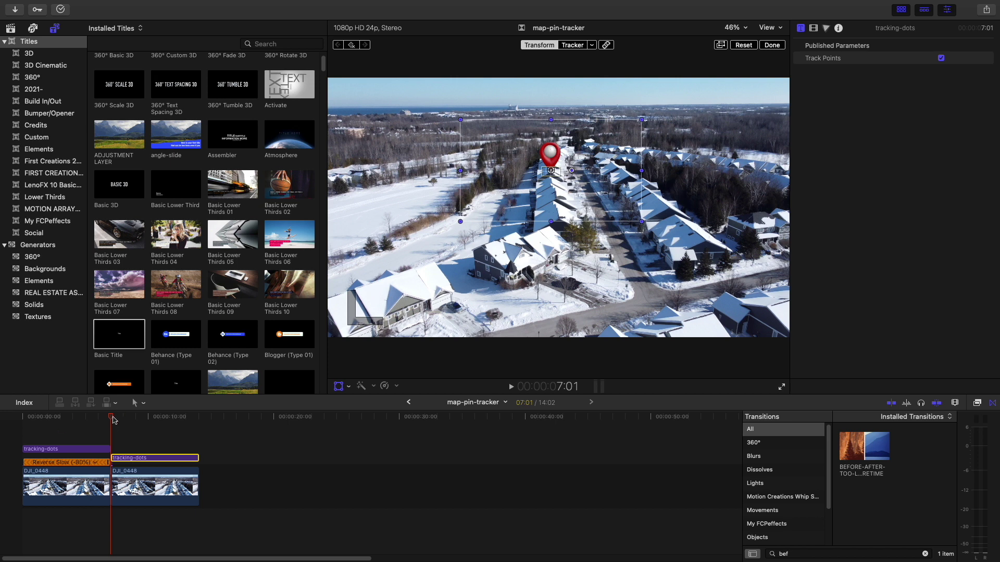
{"action": "left_click_drag", "start_coordinate": [114, 420], "coordinate": [197, 415]}
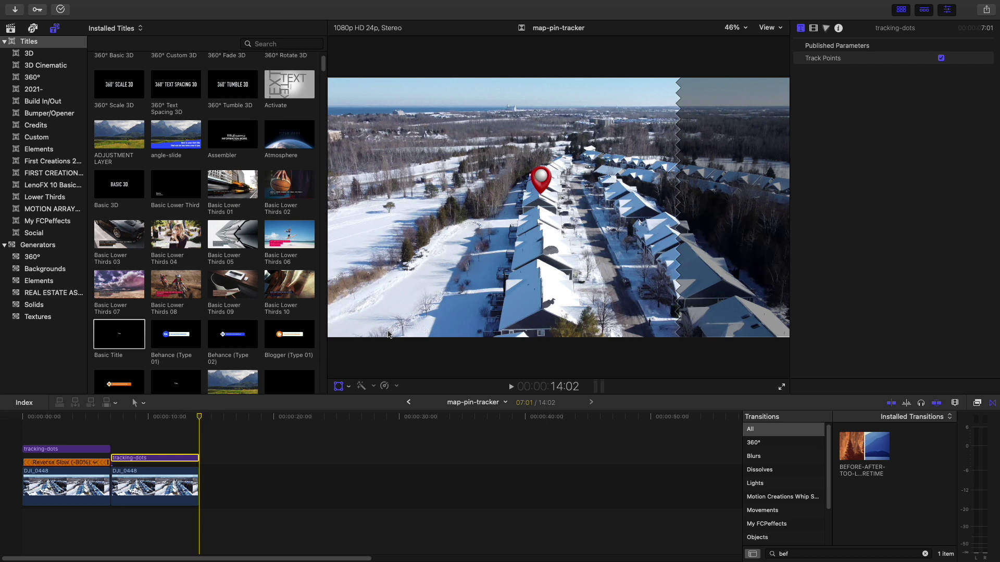
{"action": "key", "text": "Left"}
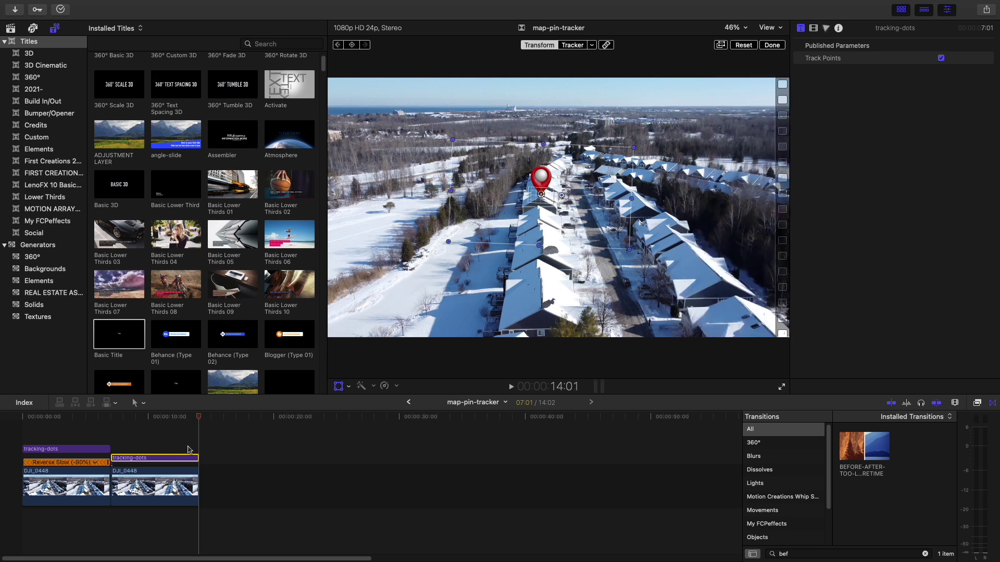
{"action": "left_click_drag", "start_coordinate": [633, 150], "coordinate": [666, 131]}
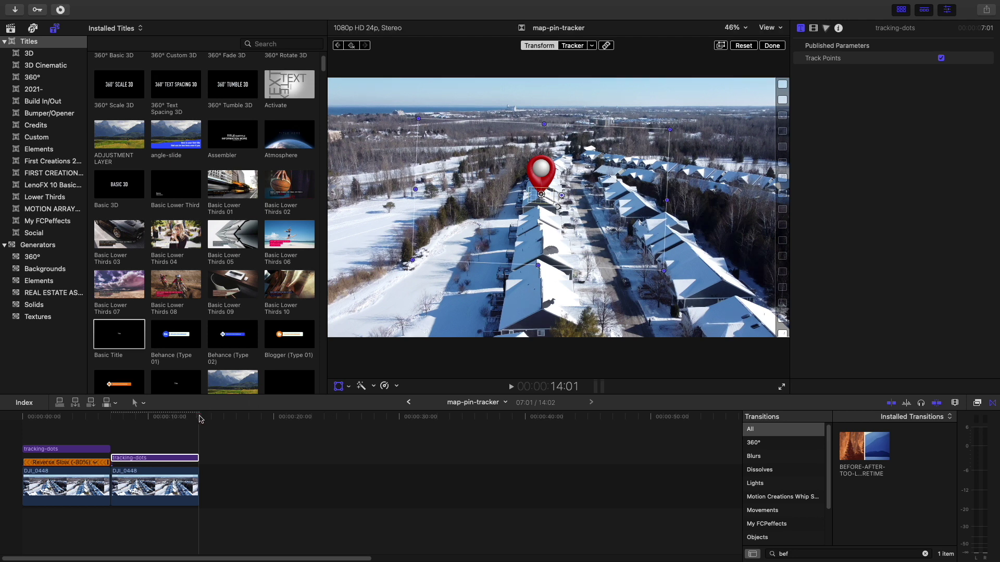
{"action": "left_click_drag", "start_coordinate": [199, 418], "coordinate": [111, 417]}
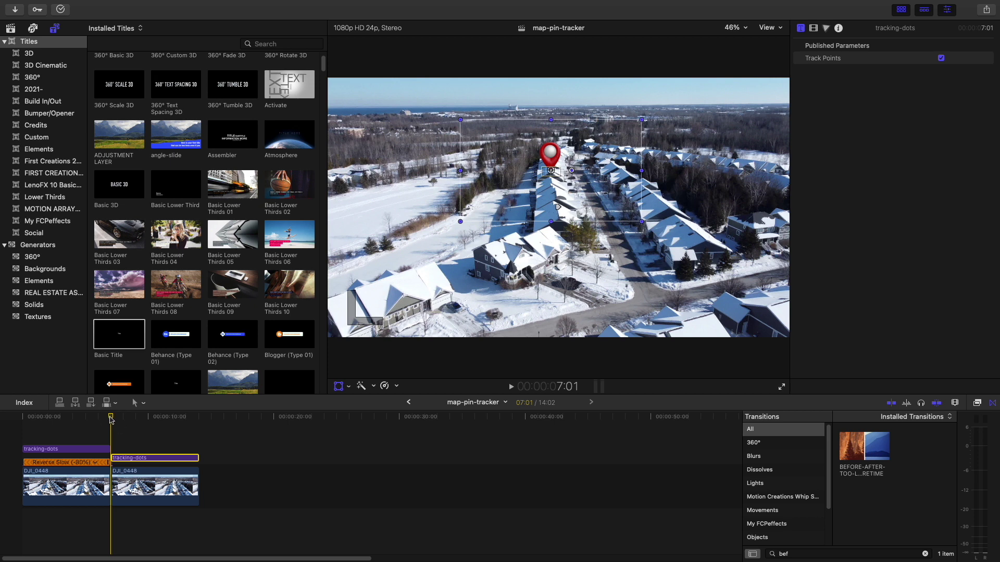
{"action": "key", "text": "space"}
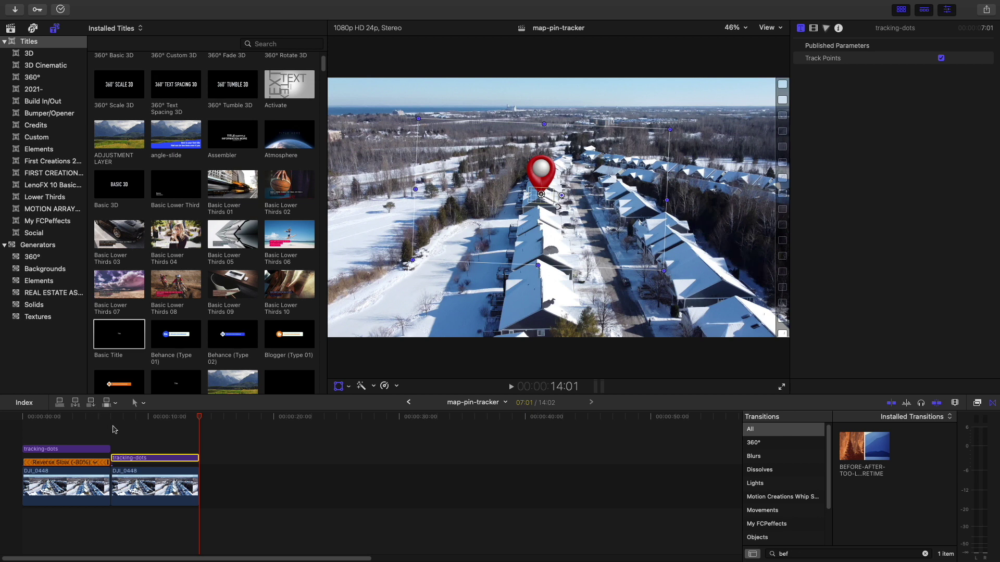
{"action": "left_click_drag", "start_coordinate": [109, 420], "coordinate": [133, 441]}
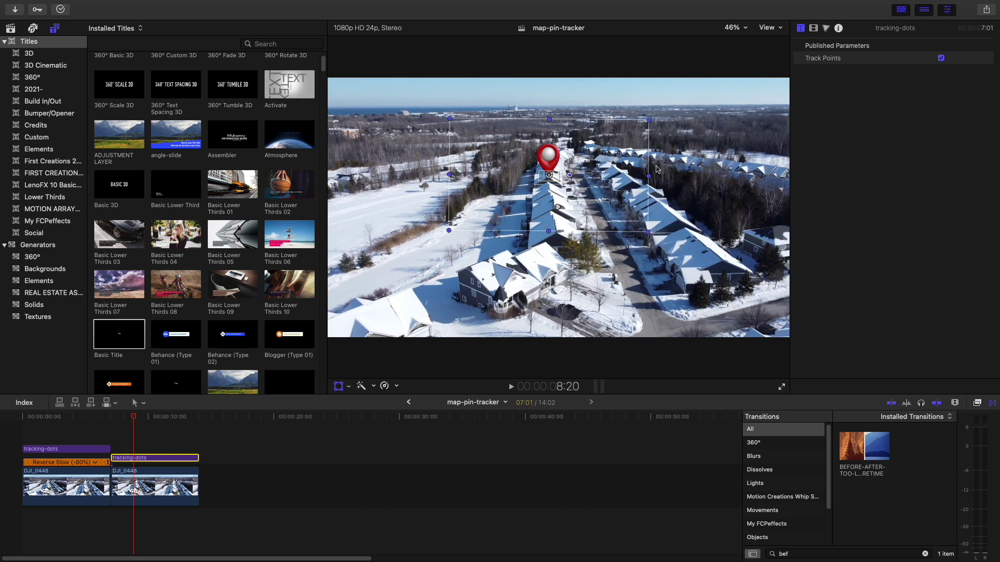
{"action": "left_click", "coordinate": [114, 421]}
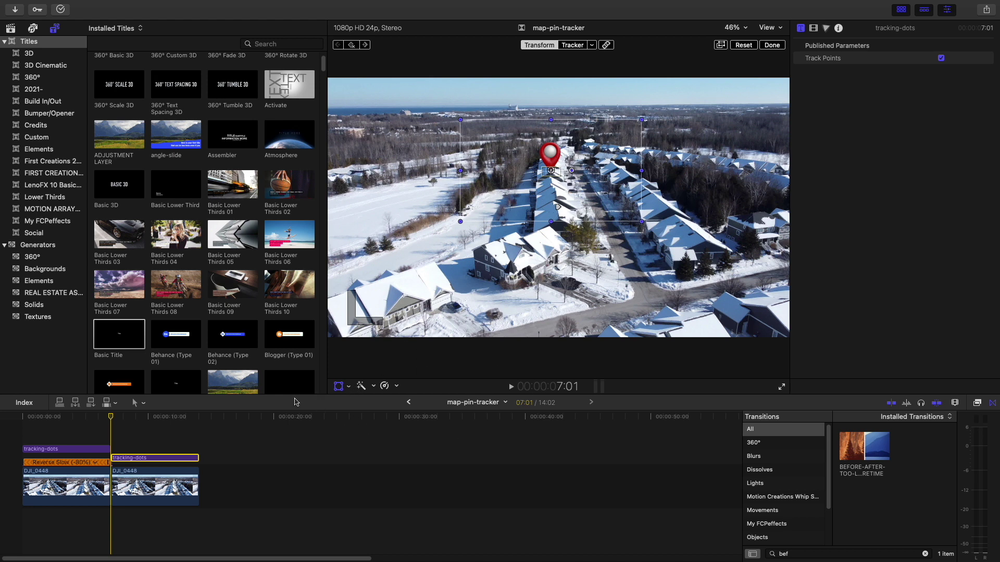
{"action": "left_click", "coordinate": [123, 421]}
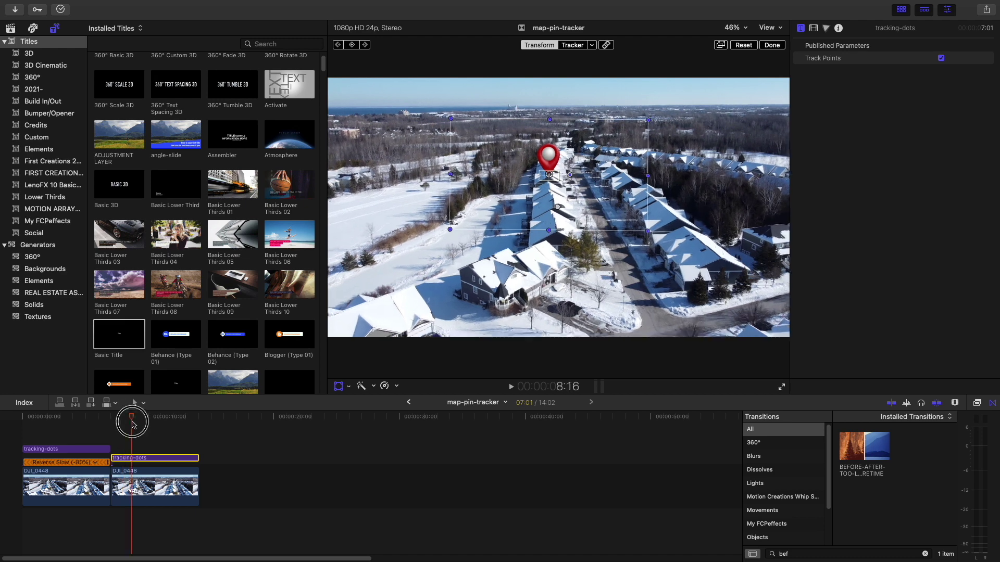
{"action": "left_click_drag", "start_coordinate": [134, 417], "coordinate": [159, 446]}
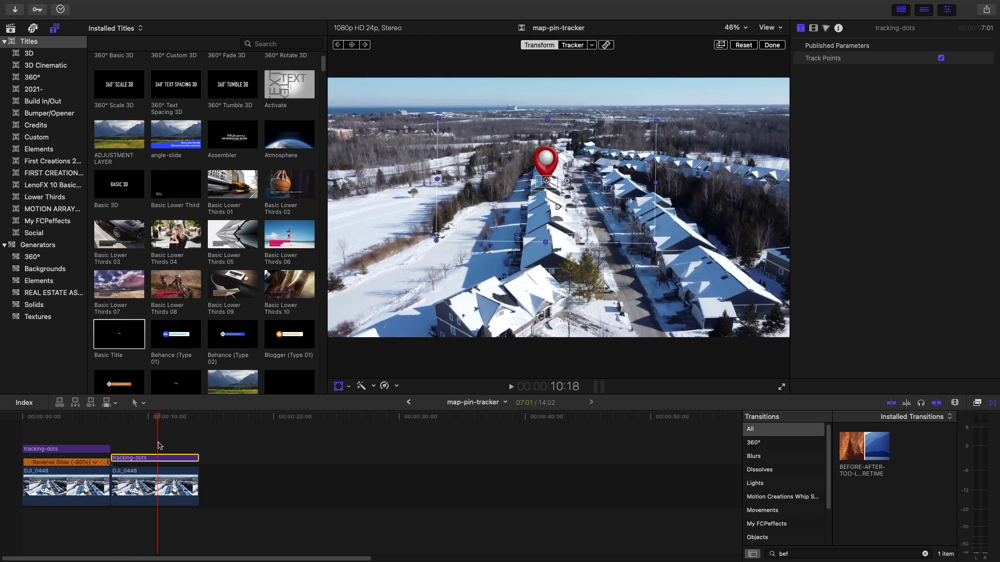